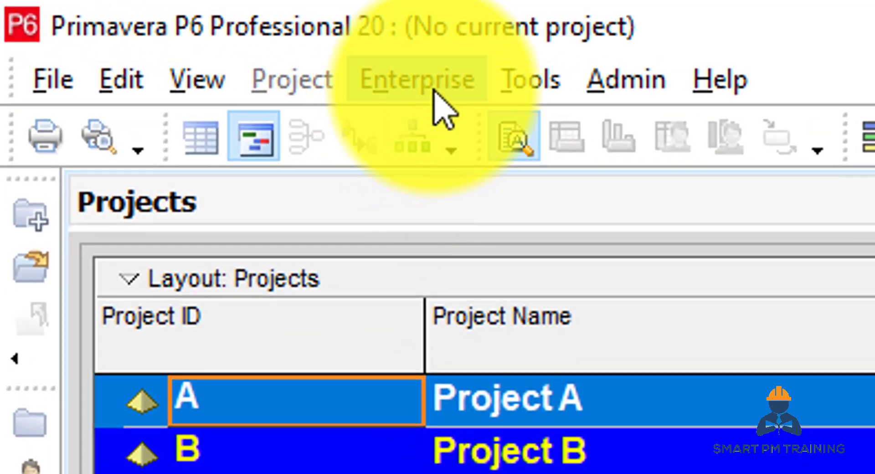
# Open the enterprise Organizational Breakdown Structure and rename its root element as Project Manager
pyautogui.click(356, 72)
pyautogui.click(501, 444)
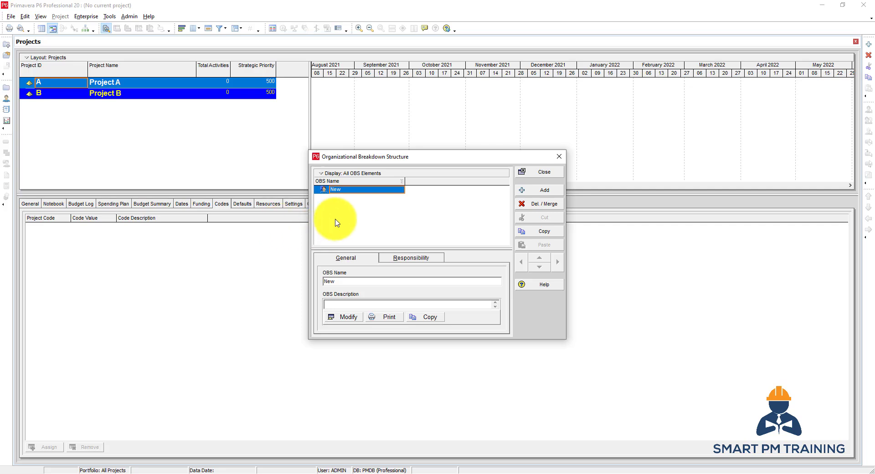
pyautogui.click(358, 192)
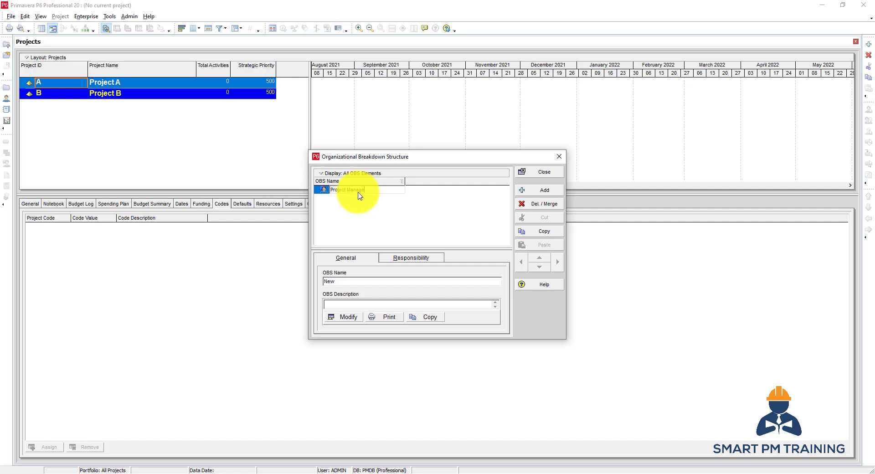
# Add a child OBS element named Construction Manager under Project Manager
pyautogui.click(553, 192)
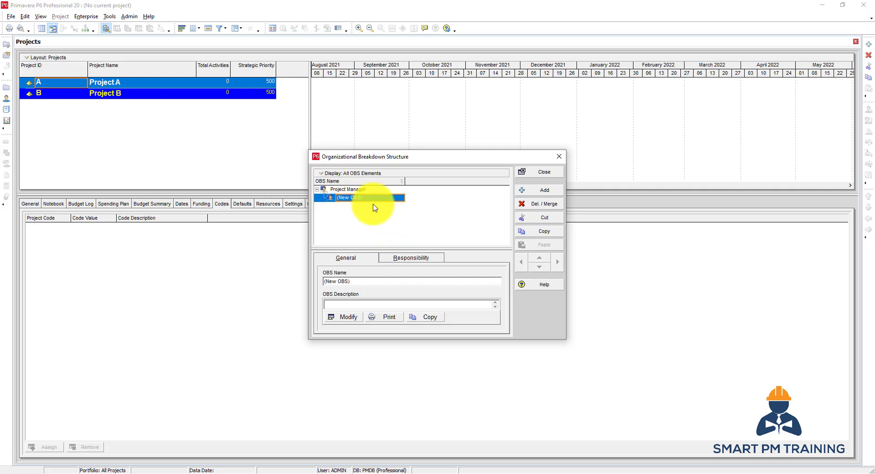
pyautogui.write('Construction Manager')
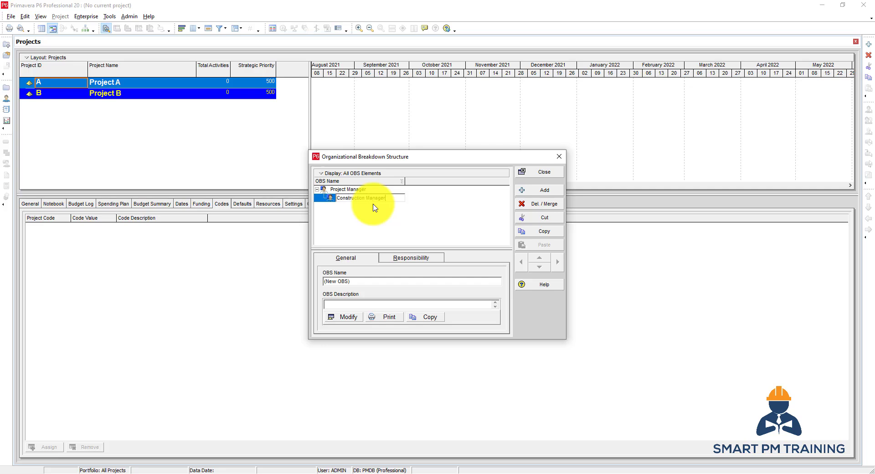
pyautogui.press('Return')
# Add an OBS element named QC Manager at the same level as Construction Manager
pyautogui.click(546, 195)
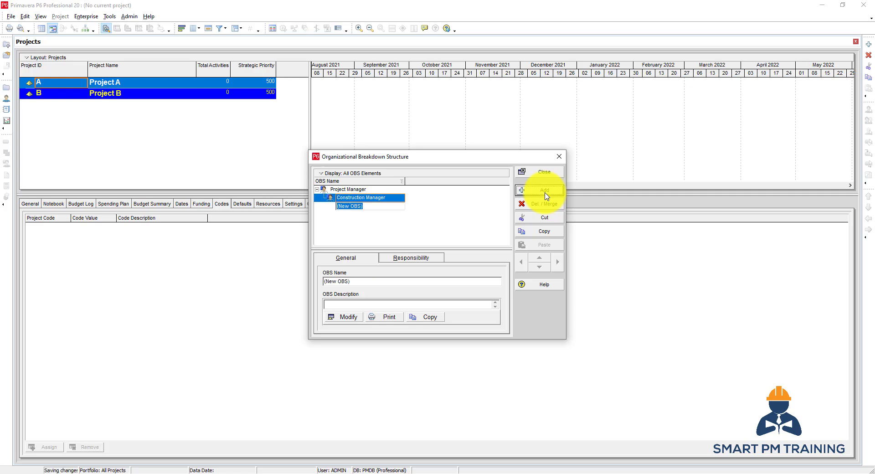
pyautogui.click(372, 206)
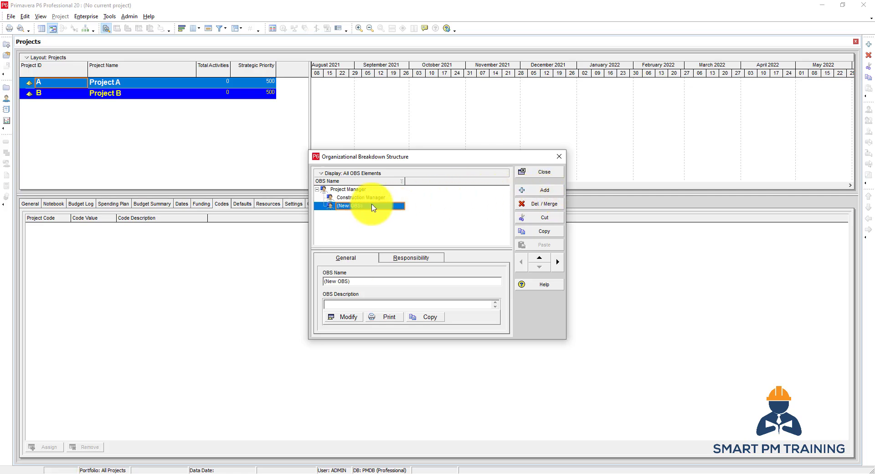
pyautogui.click(372, 205)
pyautogui.press('Return')
# Add an OBS element after Construction Manager, indent it one level beneath it, and name it Site Manager 1
pyautogui.click(377, 197)
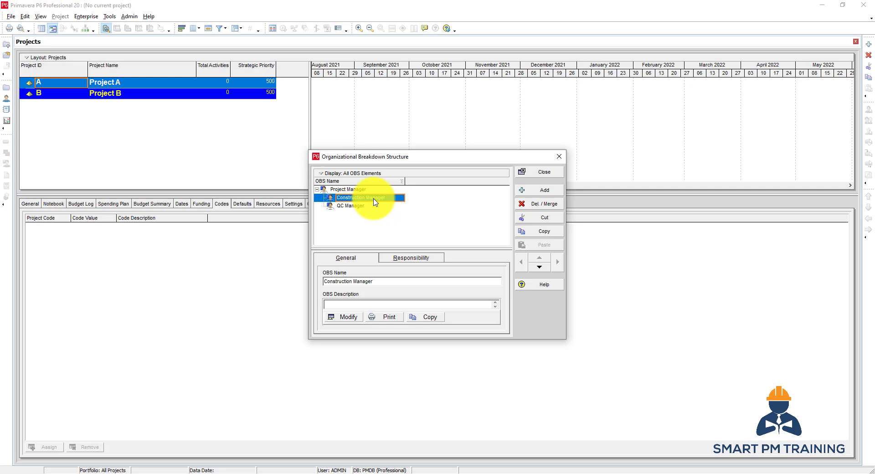
pyautogui.click(525, 191)
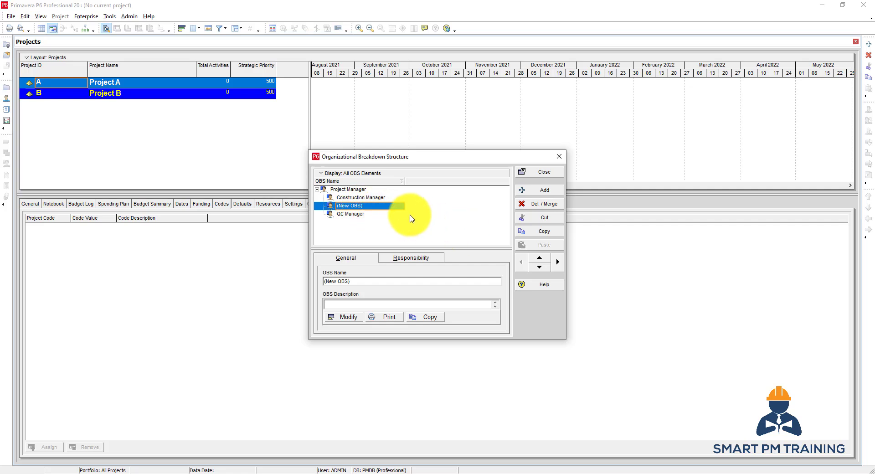
pyautogui.click(557, 261)
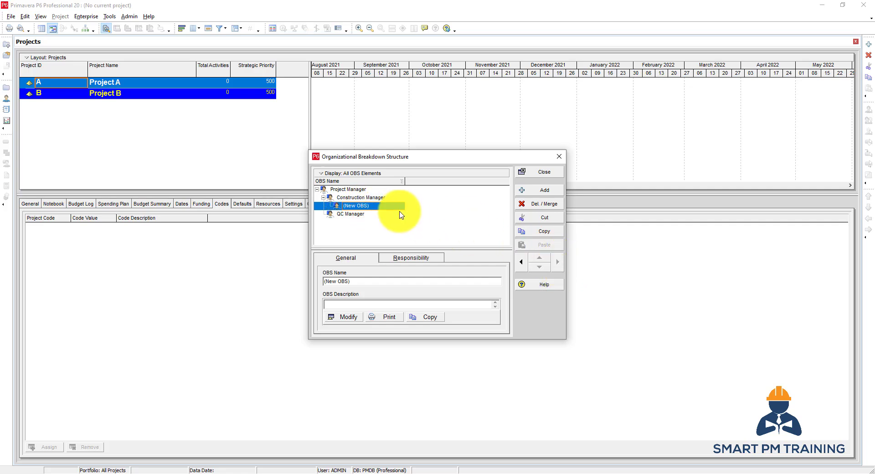
pyautogui.click(376, 206)
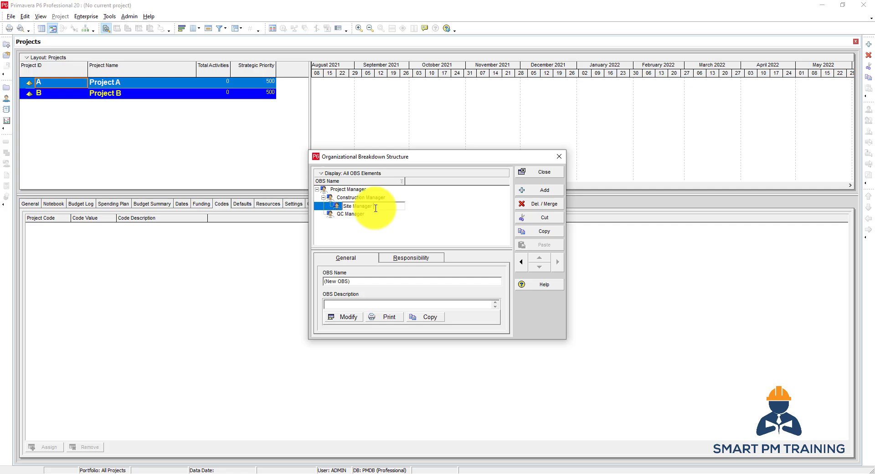
pyautogui.write('Site Manager 1')
pyautogui.press('Return')
# Add a second OBS element under Construction Manager named Site manager 2
pyautogui.click(549, 191)
pyautogui.click(397, 214)
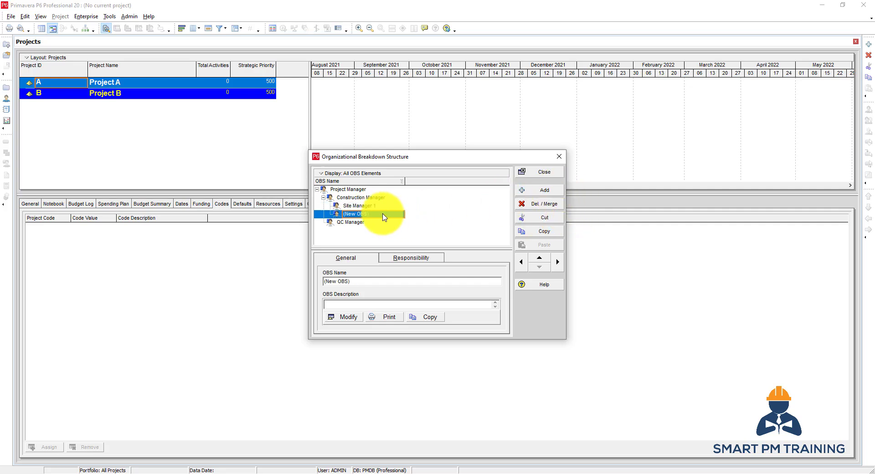
pyautogui.write('Site manager 2')
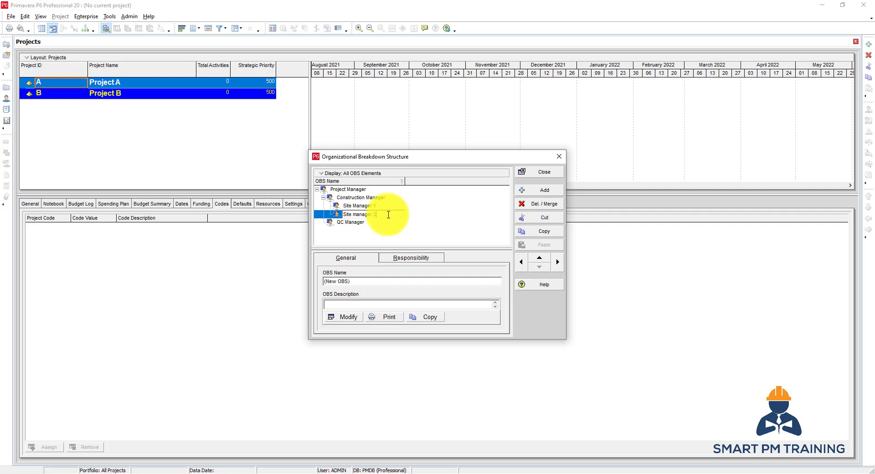
pyautogui.press('Return')
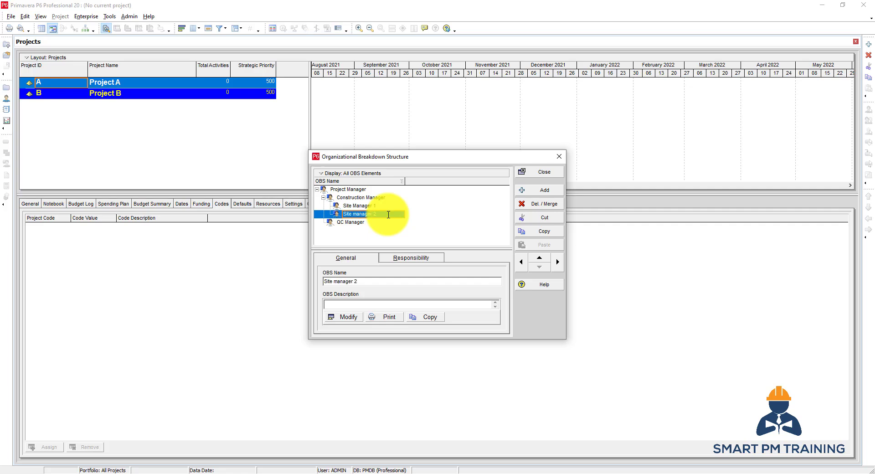
# Add an OBS element named QC Engineer 1 directly after QC Manager, at the same level
pyautogui.click(358, 222)
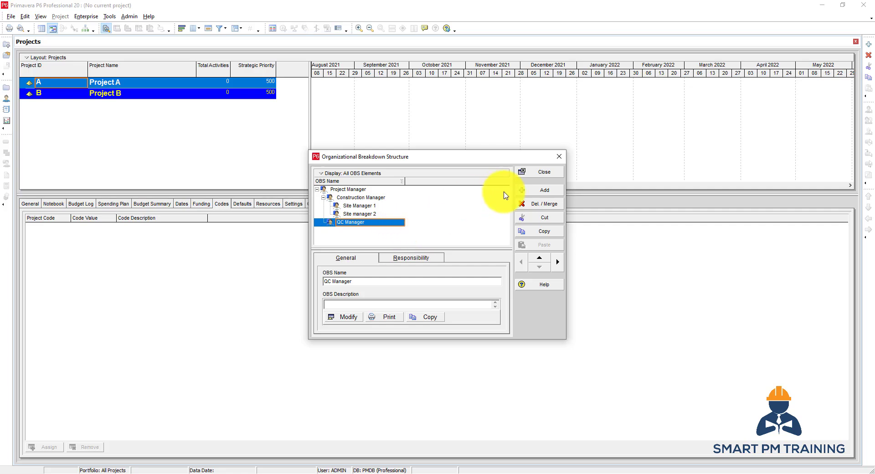
pyautogui.click(542, 190)
pyautogui.write('QC E')
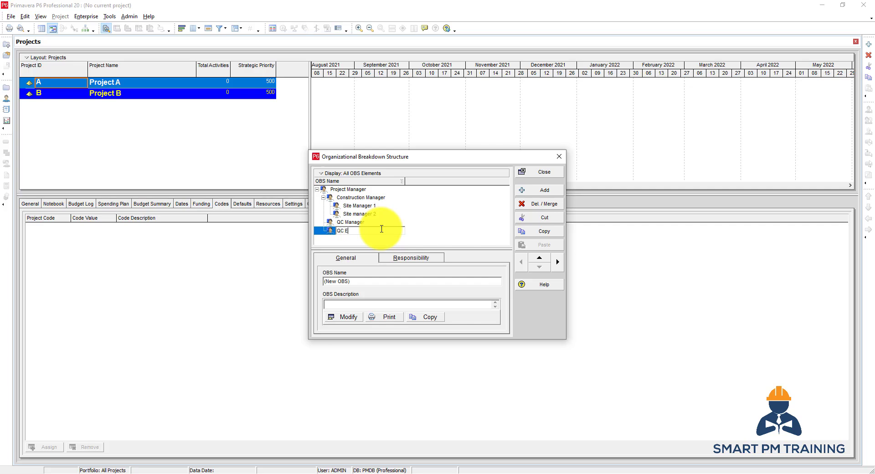
pyautogui.write('ngineer 1')
pyautogui.press('Return')
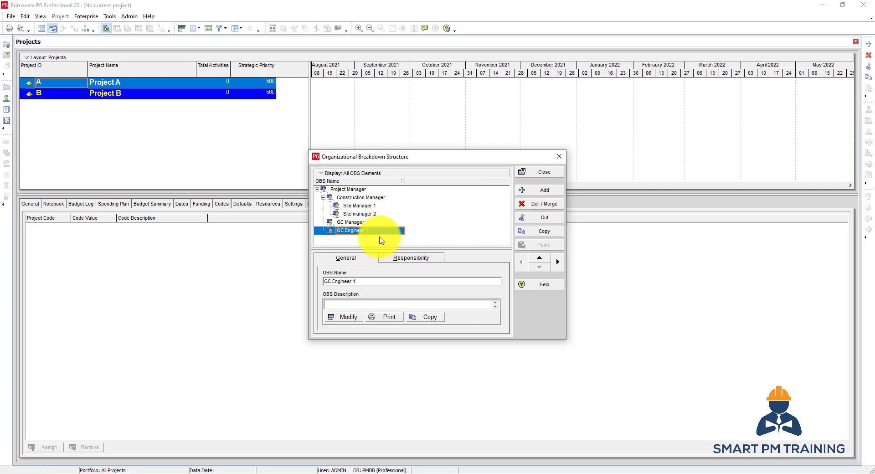
# Duplicate QC Engineer 1, outdent the copy to the same level as the original, and rename it QC Engineer 2
pyautogui.click(530, 235)
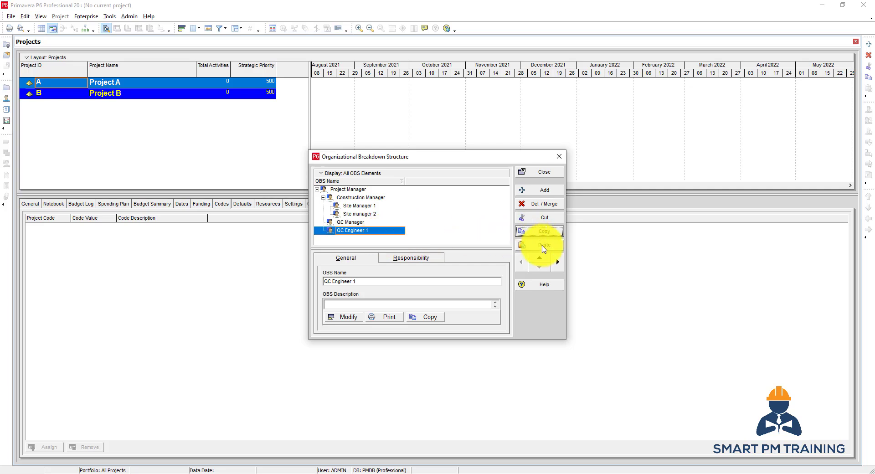
pyautogui.click(543, 246)
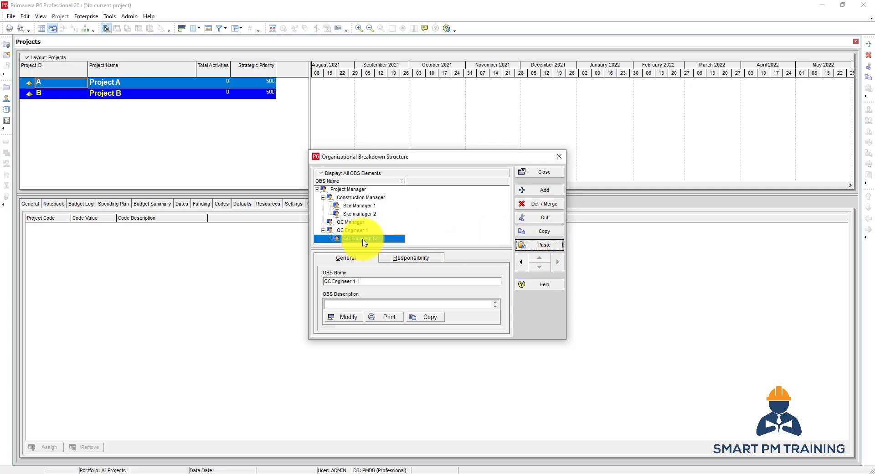
pyautogui.click(399, 239)
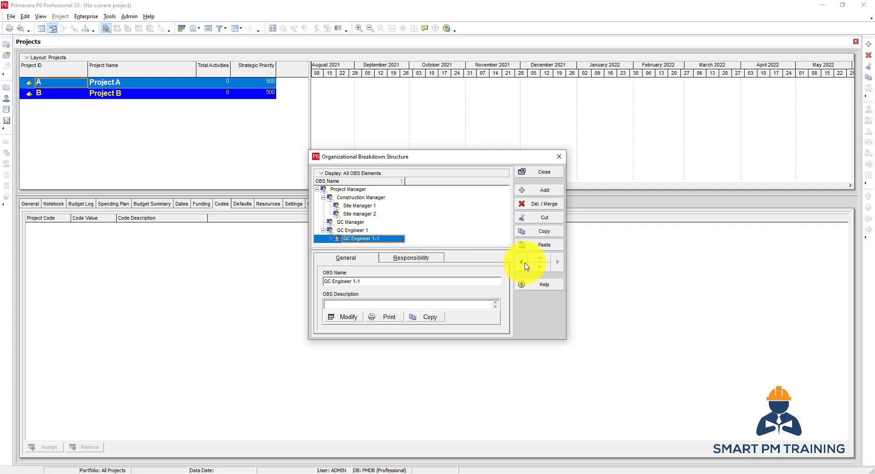
pyautogui.click(376, 242)
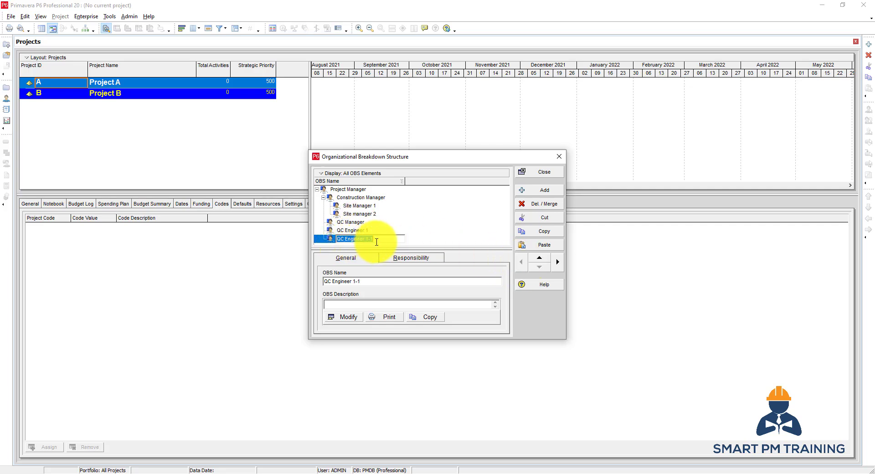
pyautogui.click(379, 241)
pyautogui.write('2')
pyautogui.press('Return')
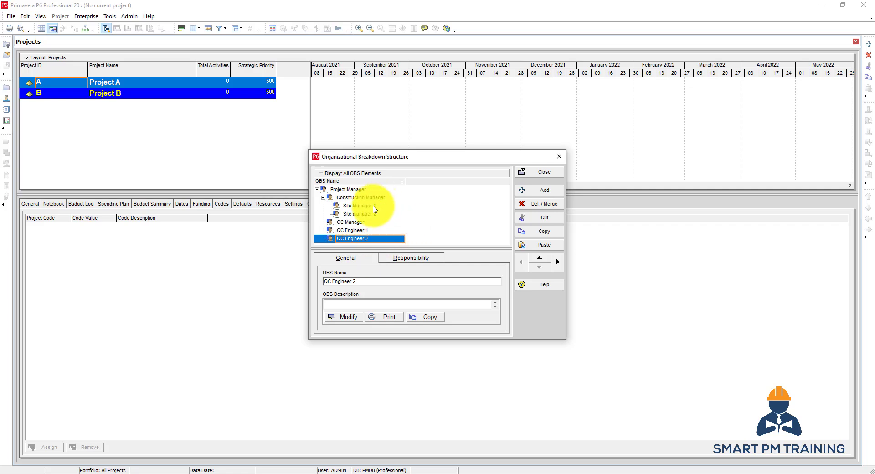
# Switch the OBS display from the table to the chart view
pyautogui.click(347, 215)
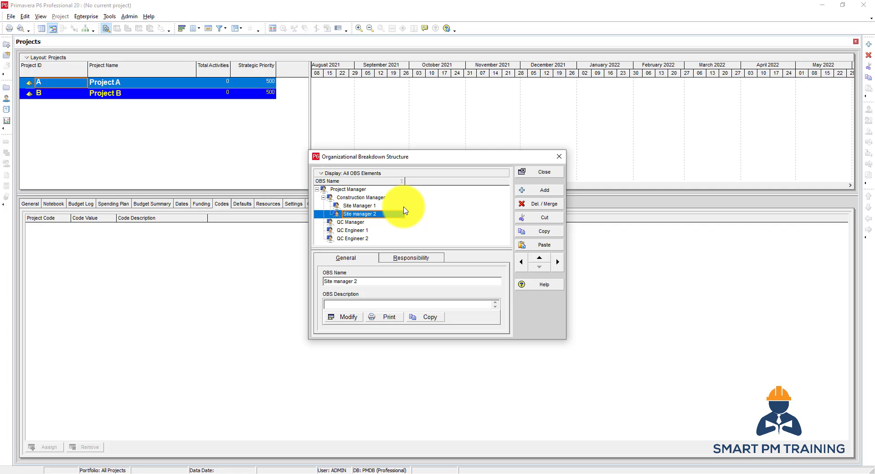
pyautogui.click(336, 173)
pyautogui.click(338, 193)
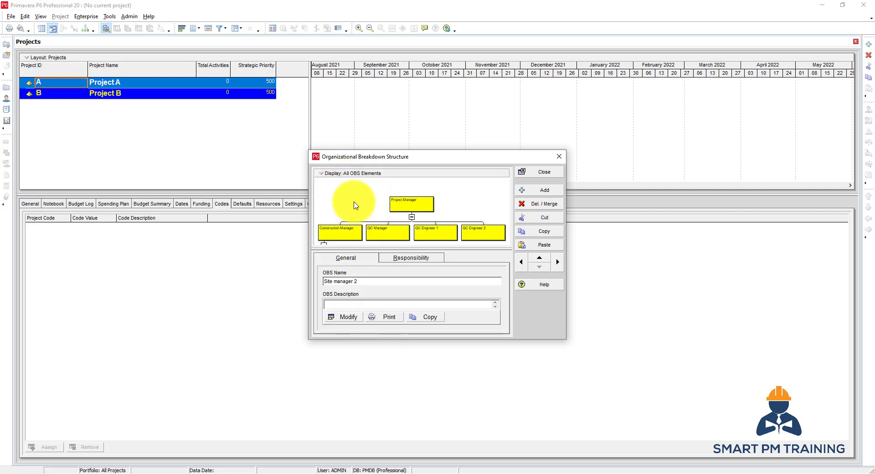
# Zoom in on the OBS chart to examine its boxes, and zoom it to best fit
pyautogui.rightClick(362, 204)
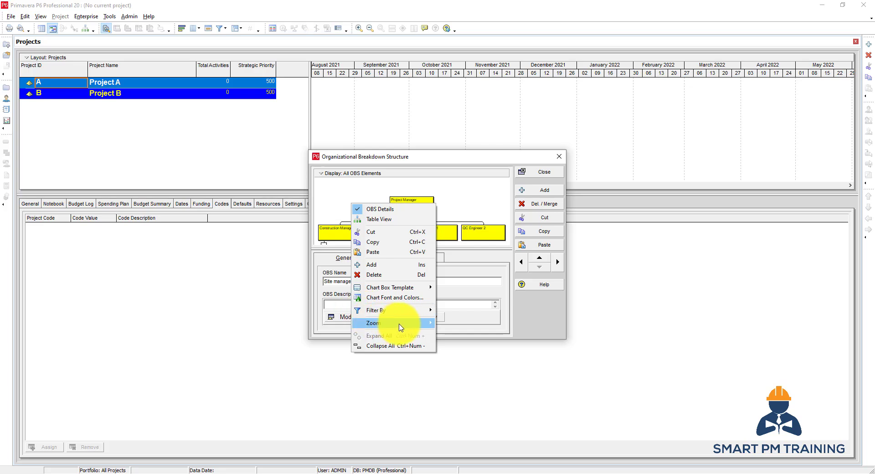
pyautogui.moveTo(406, 323)
pyautogui.click(455, 322)
pyautogui.scroll(3, 419, 238)
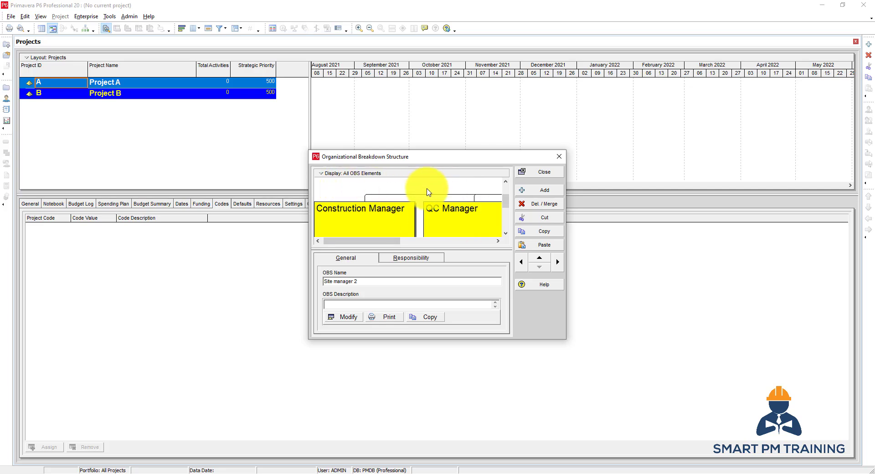
pyautogui.rightClick(336, 195)
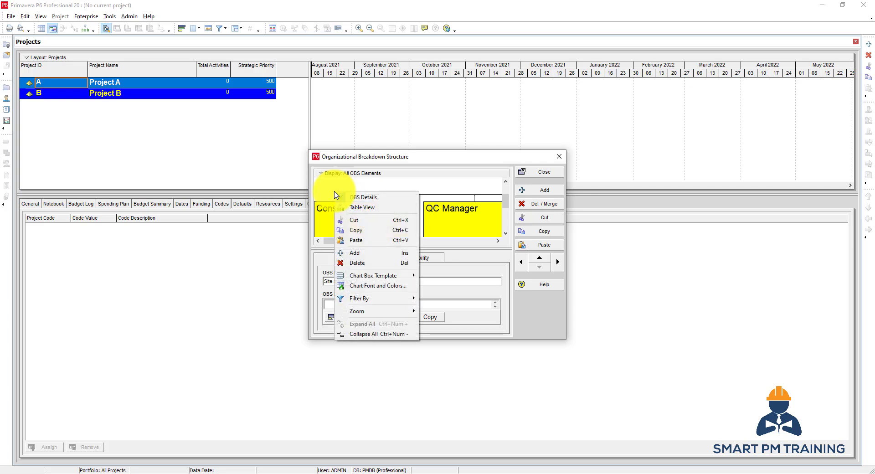
pyautogui.moveTo(386, 314)
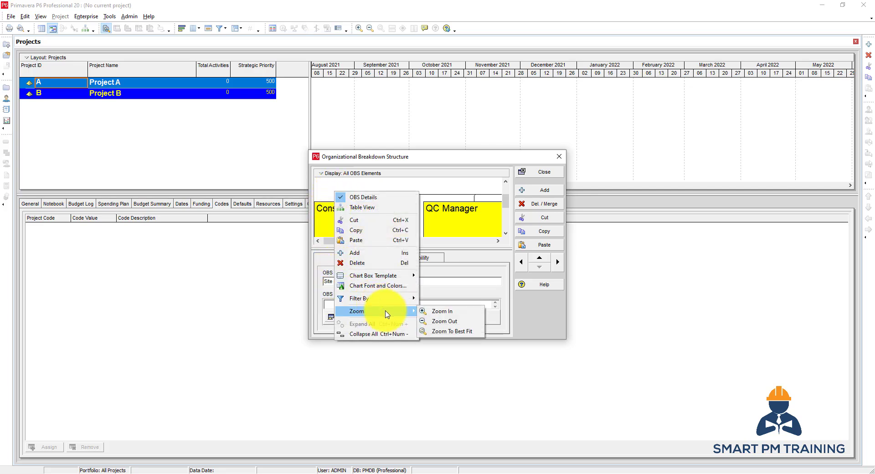
pyautogui.click(460, 335)
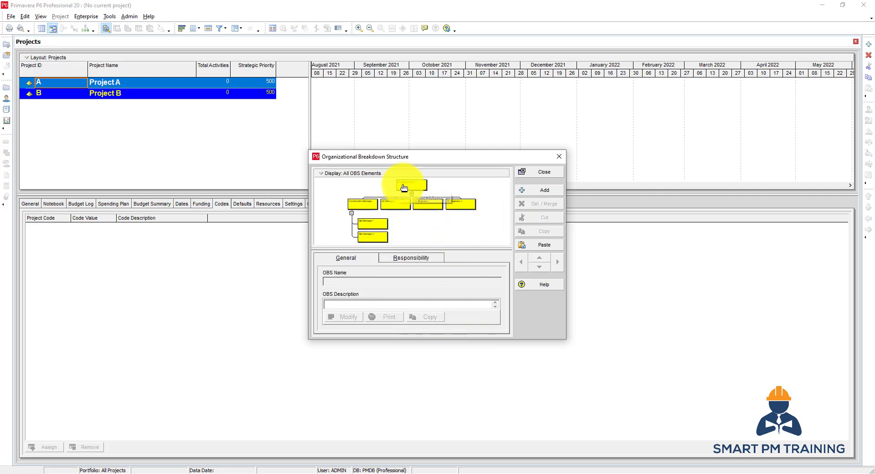
# Set the OBS chart's background color to cyan and apply it
pyautogui.click(339, 175)
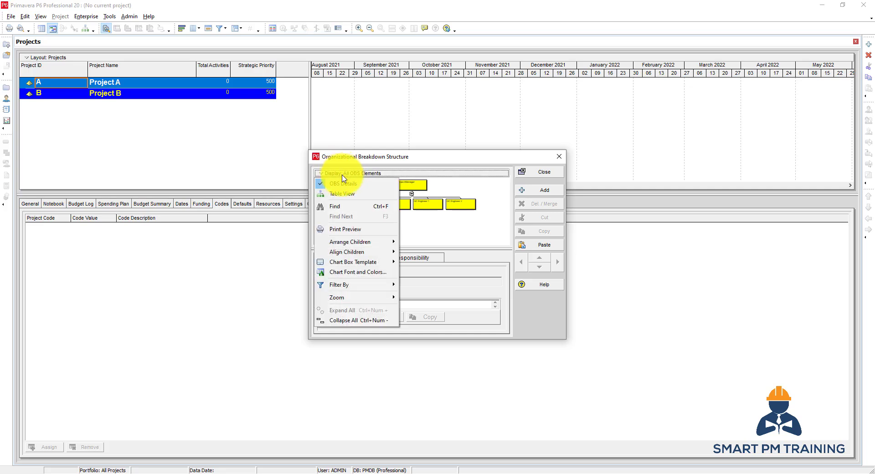
pyautogui.click(376, 273)
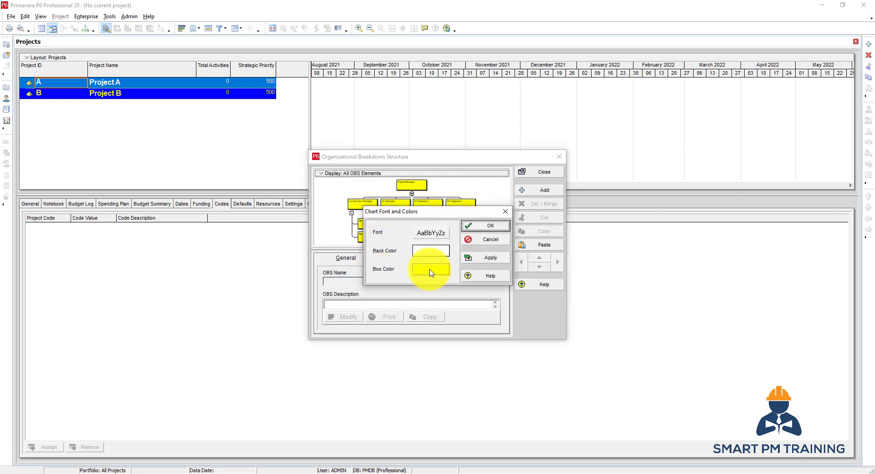
pyautogui.click(429, 252)
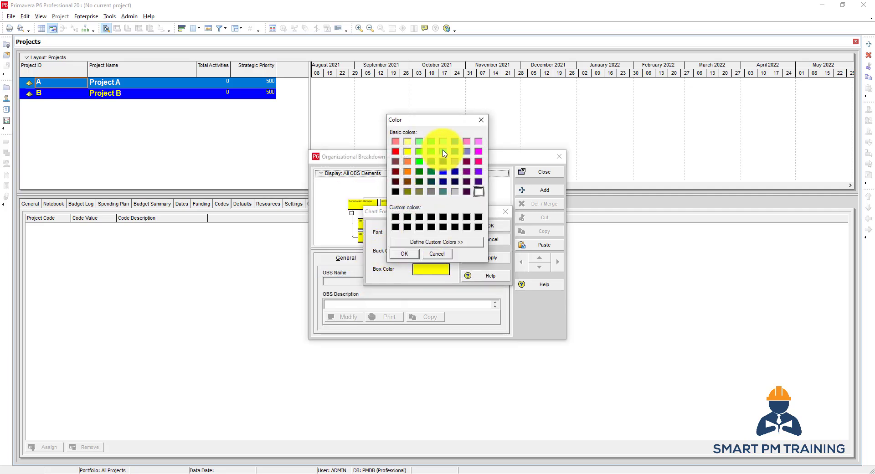
pyautogui.click(443, 152)
pyautogui.click(404, 253)
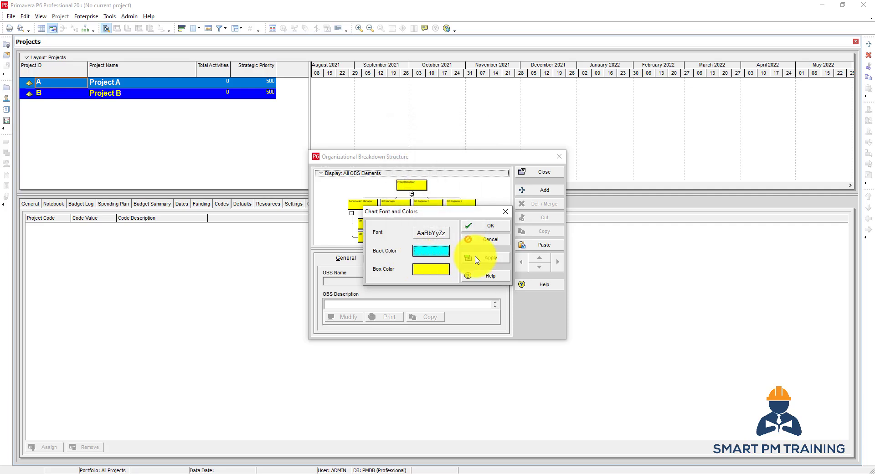
pyautogui.click(476, 259)
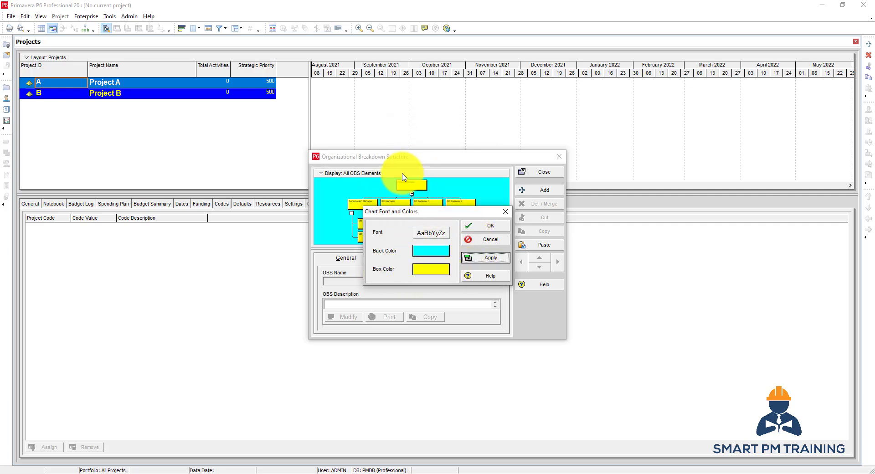
pyautogui.click(487, 225)
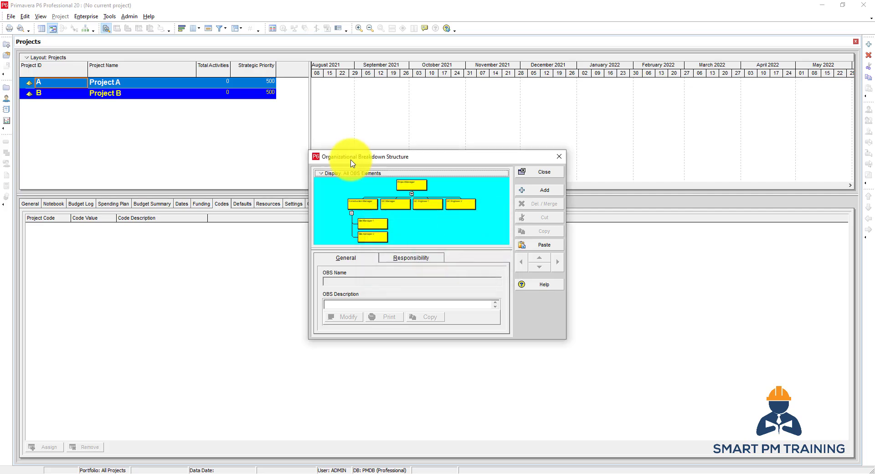
pyautogui.click(347, 174)
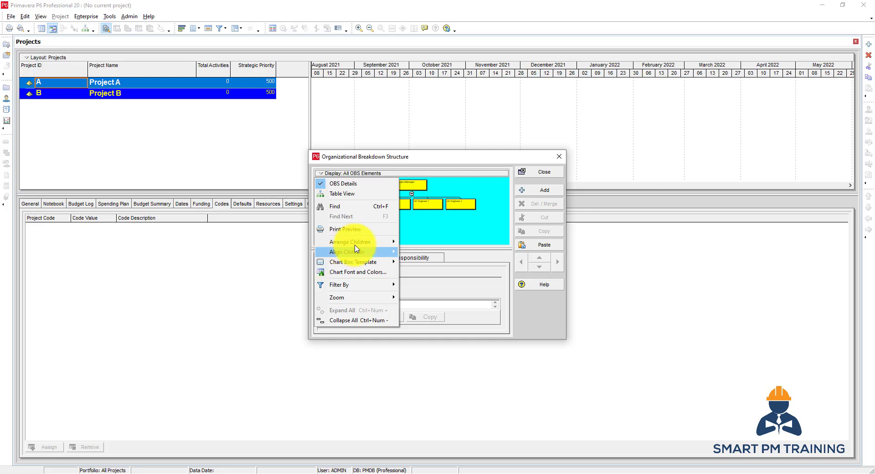
pyautogui.moveTo(385, 243)
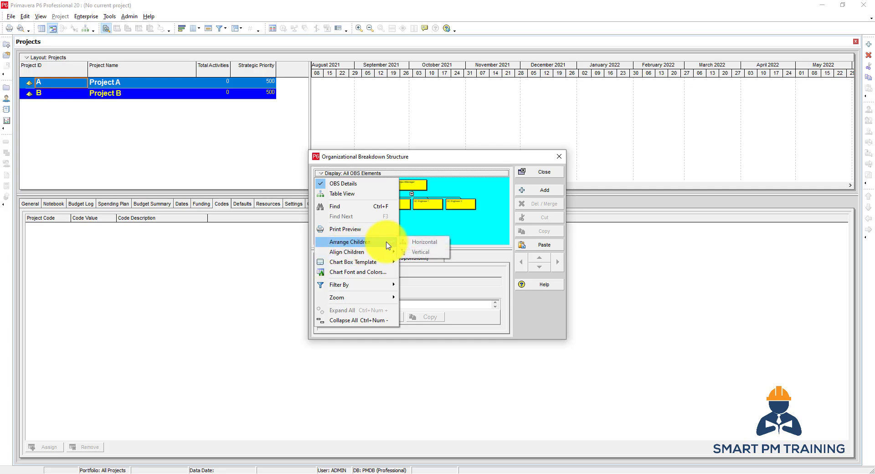
pyautogui.click(490, 228)
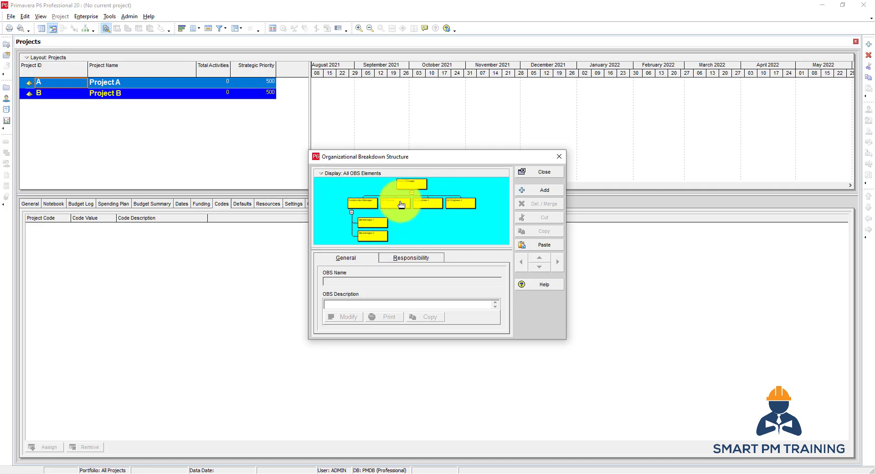
# Select the Project Manager box in the OBS chart and arrange its children vertically
pyautogui.click(347, 174)
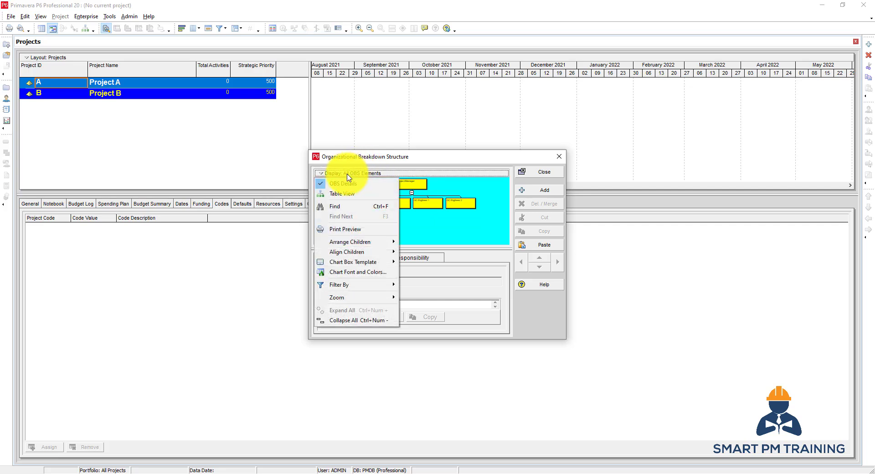
pyautogui.click(410, 184)
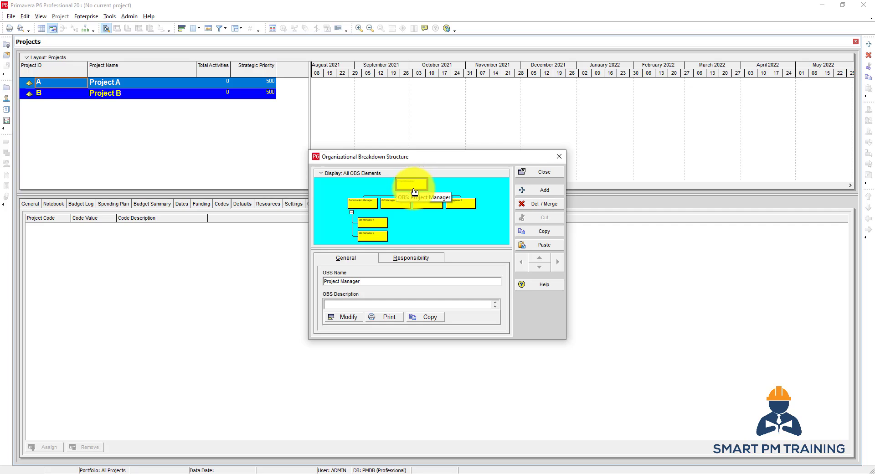
pyautogui.click(348, 174)
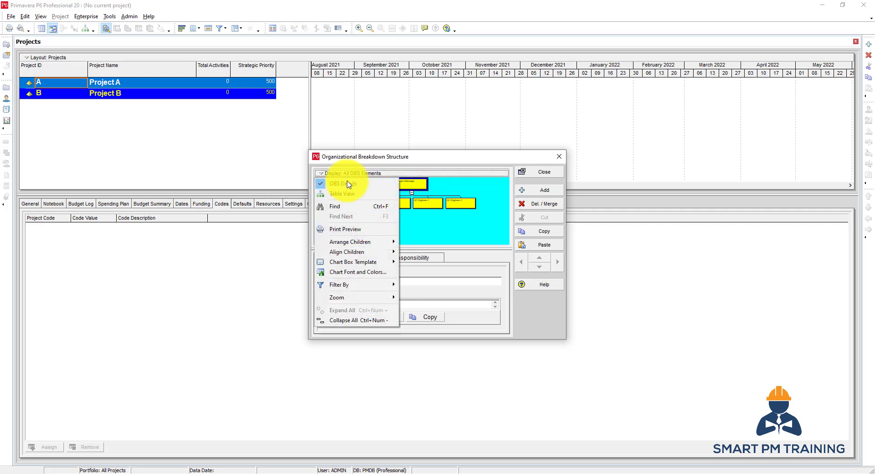
pyautogui.moveTo(367, 245)
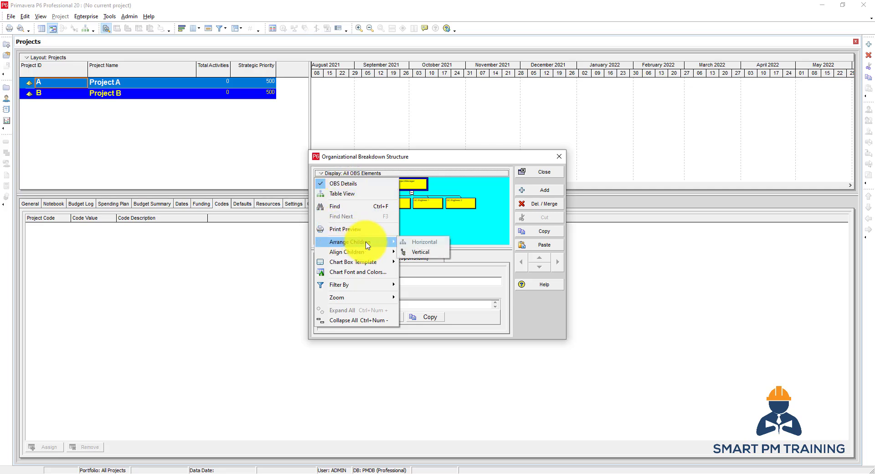
pyautogui.click(415, 252)
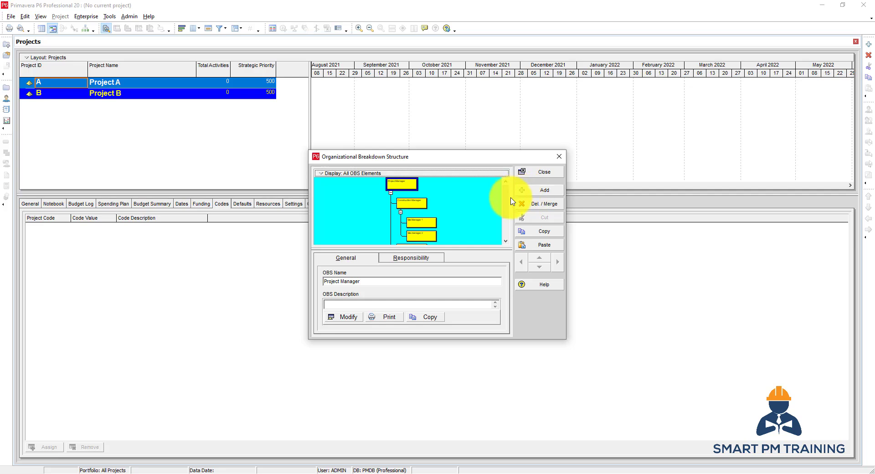
pyautogui.moveTo(505, 201)
pyautogui.mouseDown()
pyautogui.moveTo(505, 232)
pyautogui.moveTo(497, 188)
pyautogui.mouseUp()
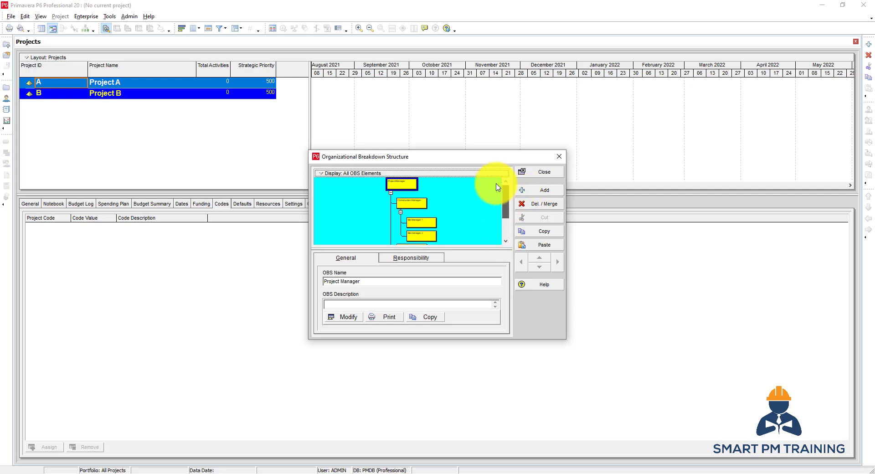
# Arrange the children of the Project Manager box horizontally in the OBS chart
pyautogui.click(336, 173)
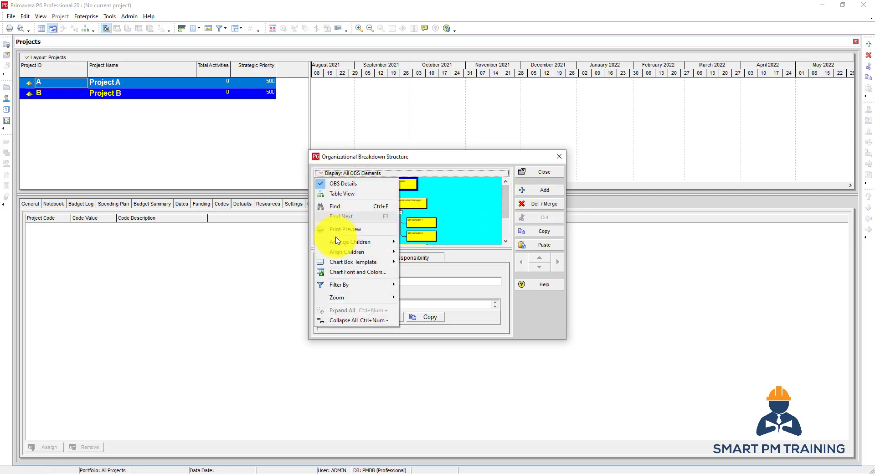
pyautogui.moveTo(342, 242)
pyautogui.click(420, 242)
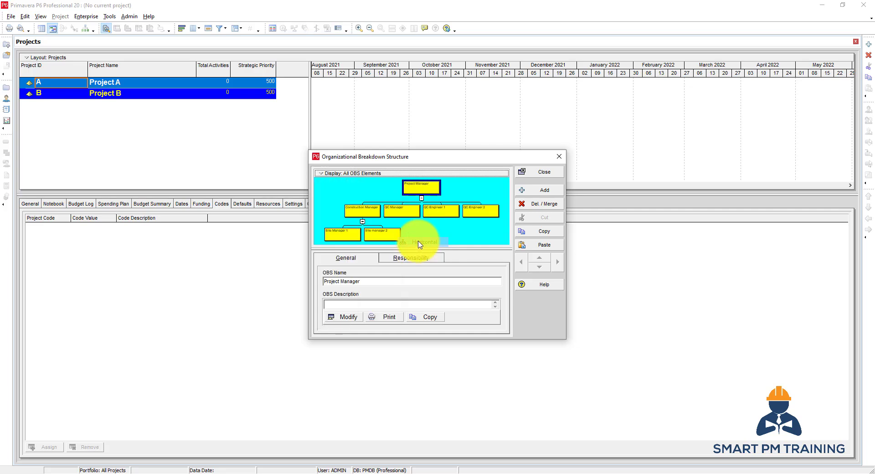
pyautogui.click(363, 174)
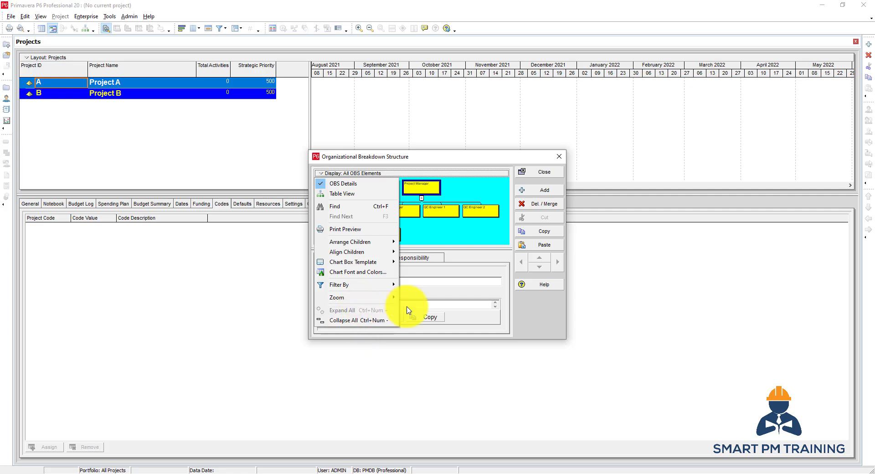
pyautogui.click(461, 241)
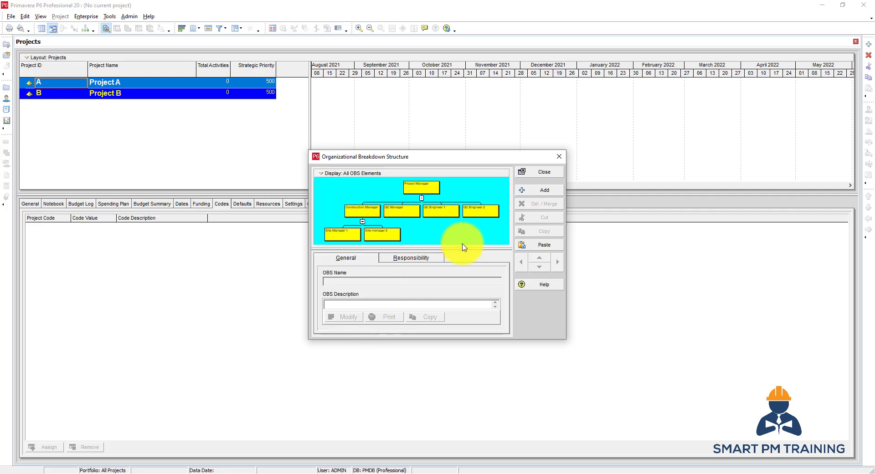
# Show the responsibility details, select the QC Manager box, and switch the OBS display to the table view
pyautogui.click(407, 261)
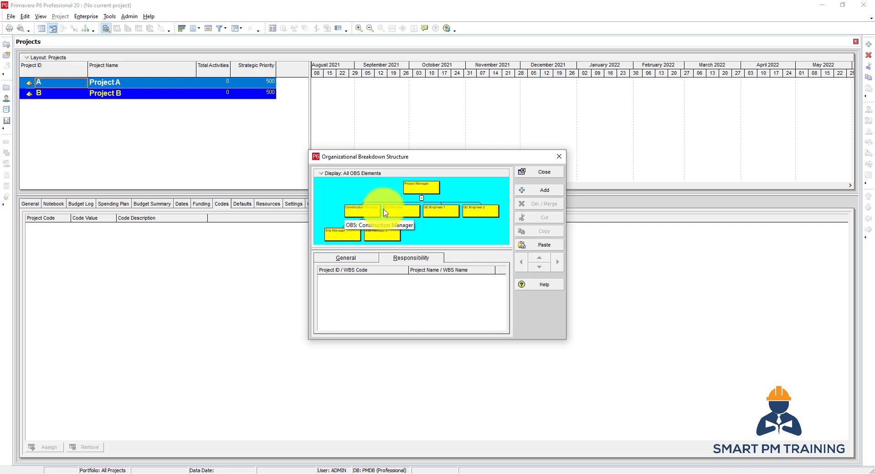
pyautogui.click(399, 211)
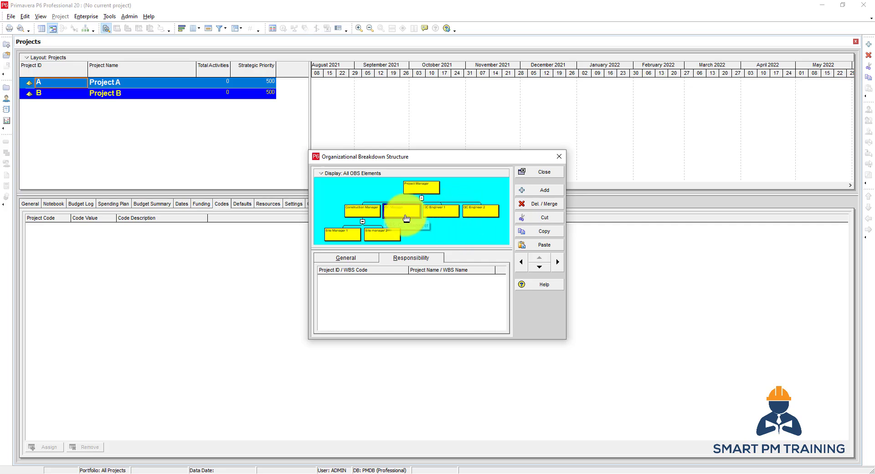
pyautogui.click(337, 173)
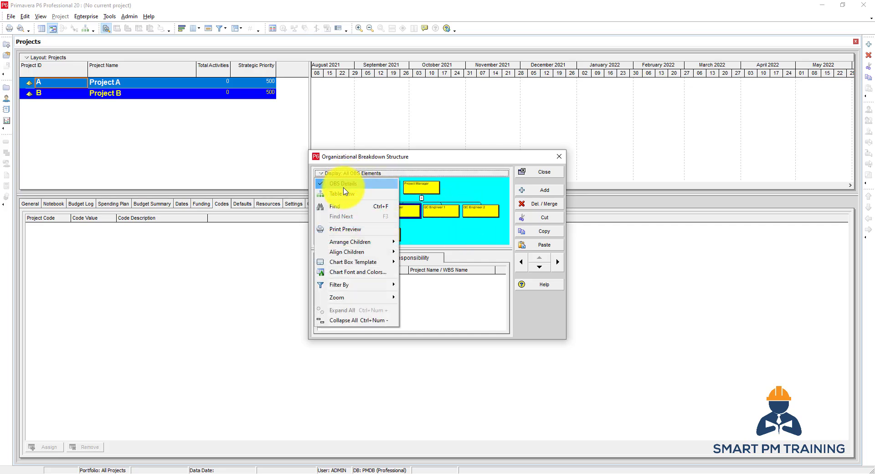
pyautogui.click(344, 195)
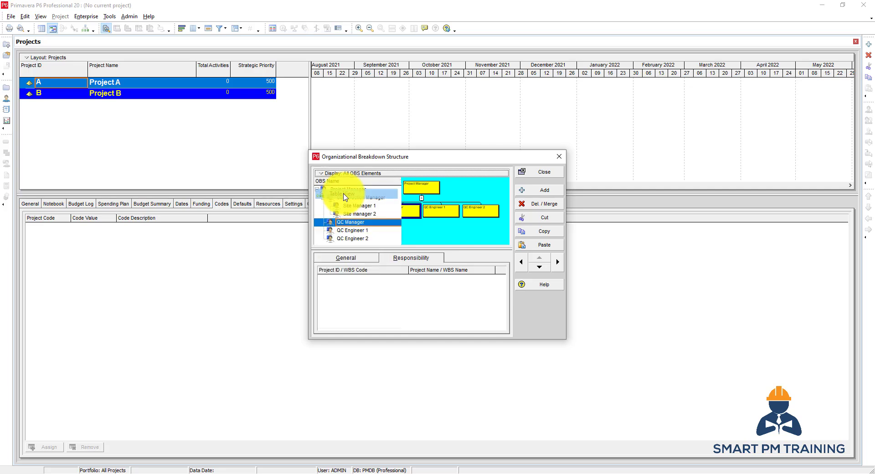
# Indent QC Engineer 1 and QC Engineer 2 one level under QC Manager, and switch the OBS display back to the chart view
pyautogui.click(356, 231)
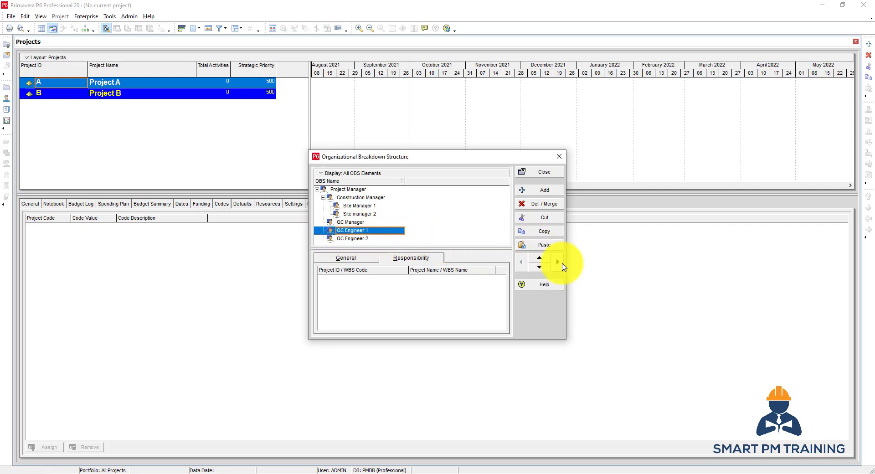
pyautogui.click(360, 238)
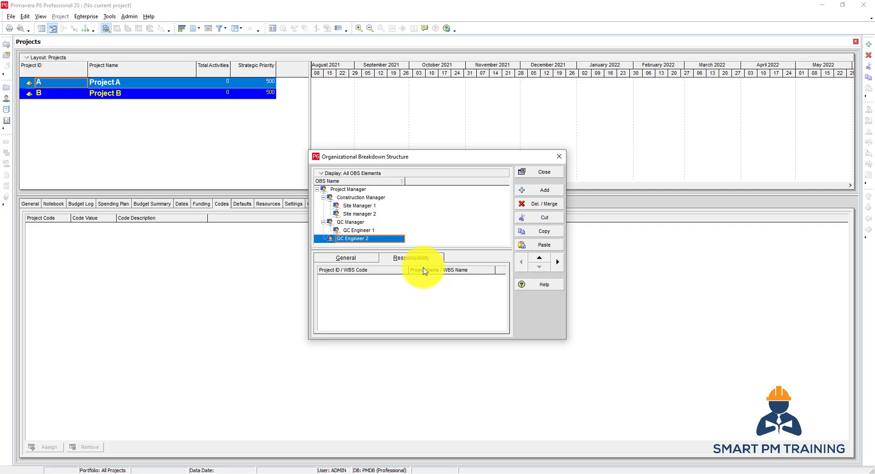
pyautogui.click(560, 266)
pyautogui.click(341, 172)
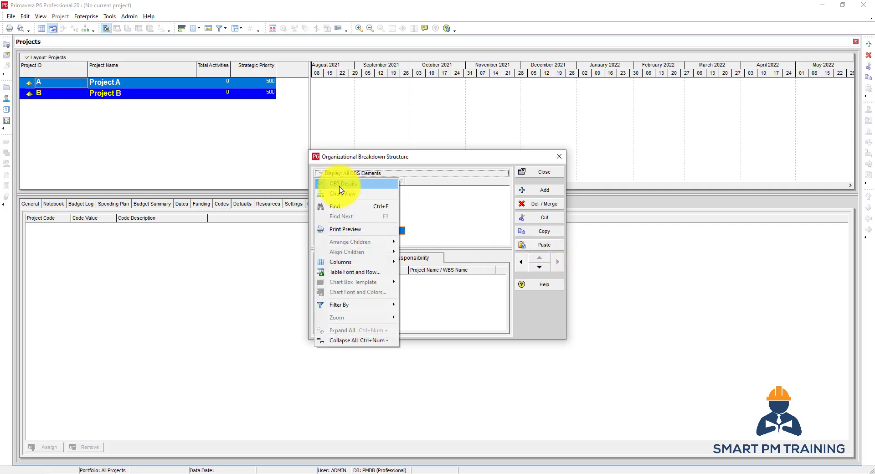
pyautogui.click(342, 192)
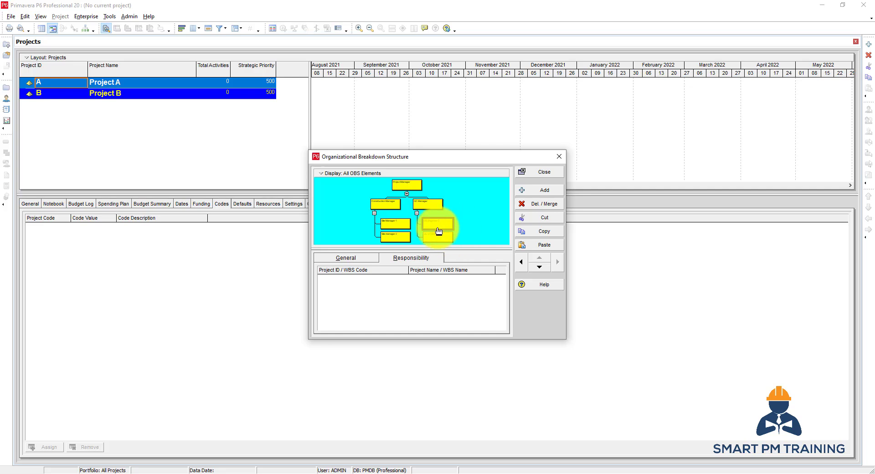